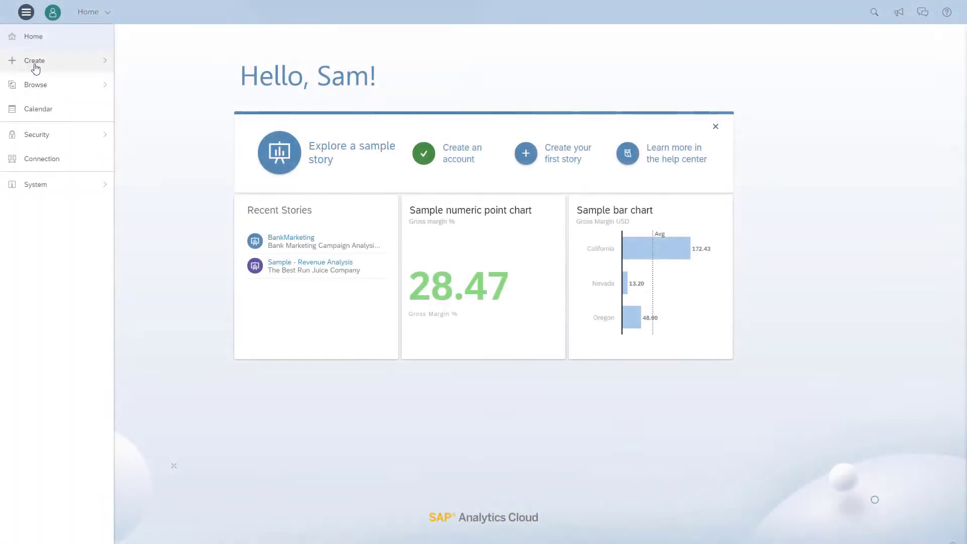
Start a new predictive scenario of the Classification type
{"action": "left_click", "coordinate": [169, 183]}
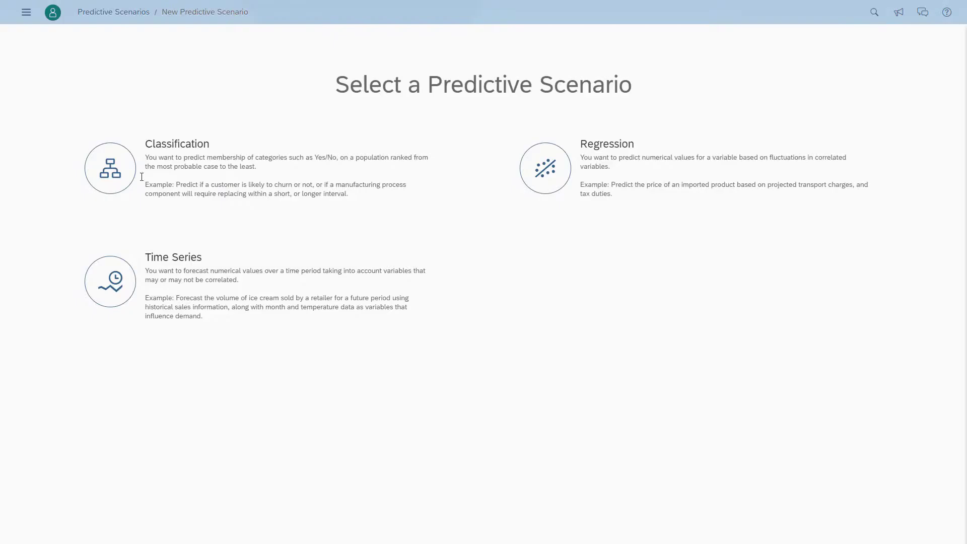
{"action": "left_click", "coordinate": [110, 168]}
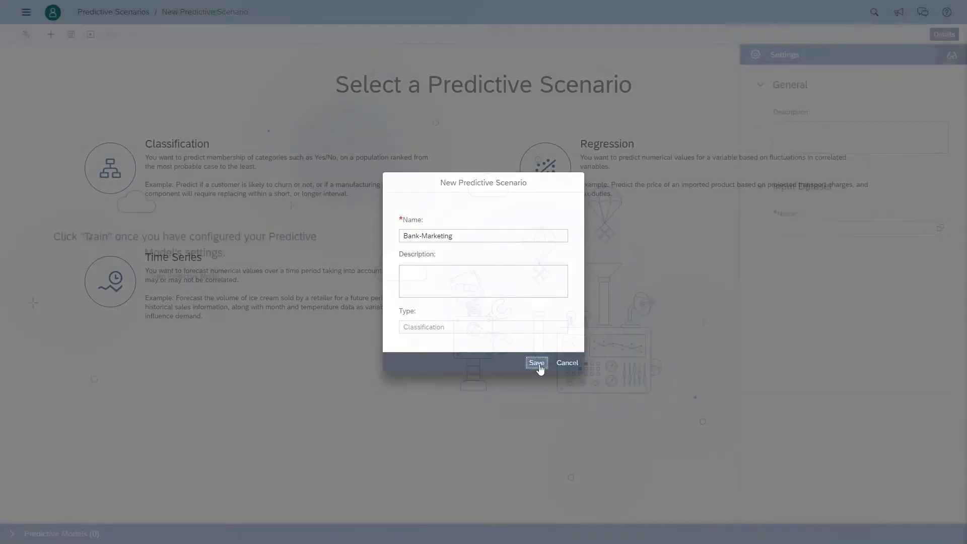
Save the Bank-Marketing scenario, use Public's Bank-Marketing-train as input, and review its variable metadata
{"action": "left_click", "coordinate": [537, 364]}
{"action": "left_click", "coordinate": [941, 228]}
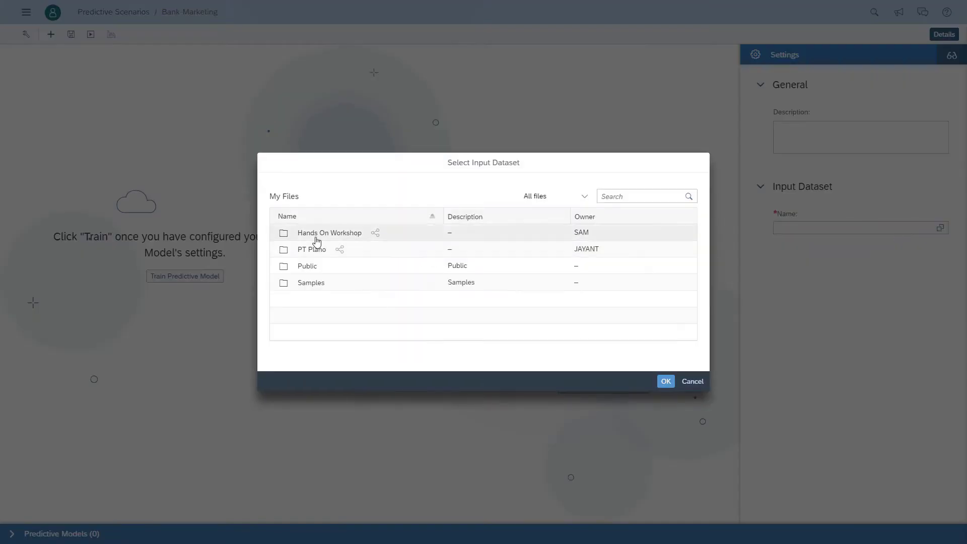
{"action": "left_click", "coordinate": [306, 266]}
{"action": "scroll", "coordinate": [348, 272], "scroll_direction": "down", "scroll_amount": 3}
{"action": "scroll", "coordinate": [378, 296], "scroll_direction": "down", "scroll_amount": 3}
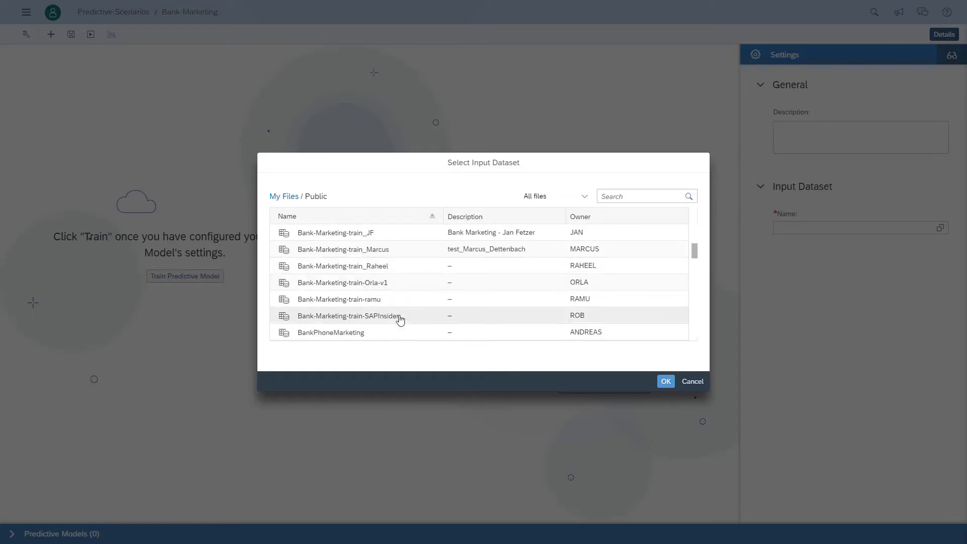
{"action": "scroll", "coordinate": [401, 306], "scroll_direction": "up", "scroll_amount": 3}
{"action": "left_click", "coordinate": [349, 265]}
{"action": "left_click", "coordinate": [666, 381]}
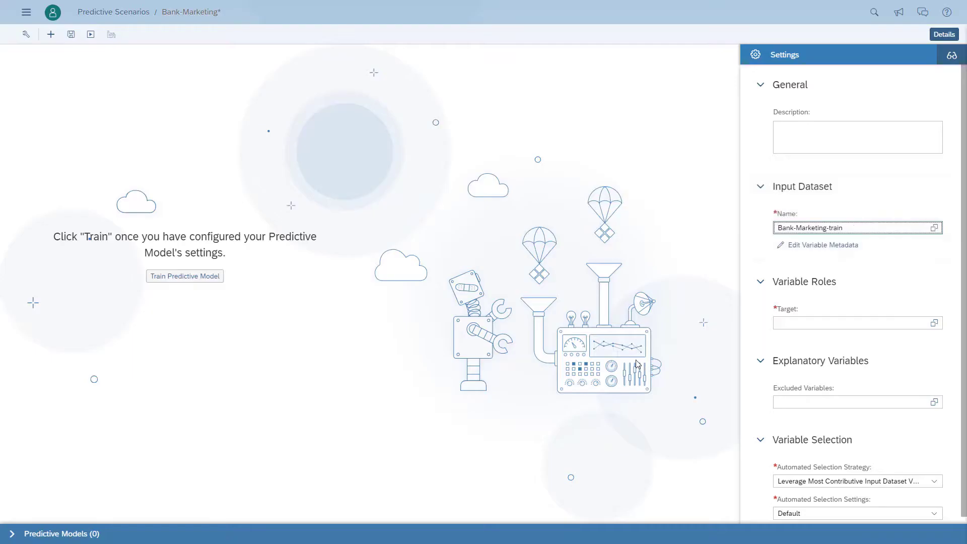
{"action": "left_click", "coordinate": [821, 245]}
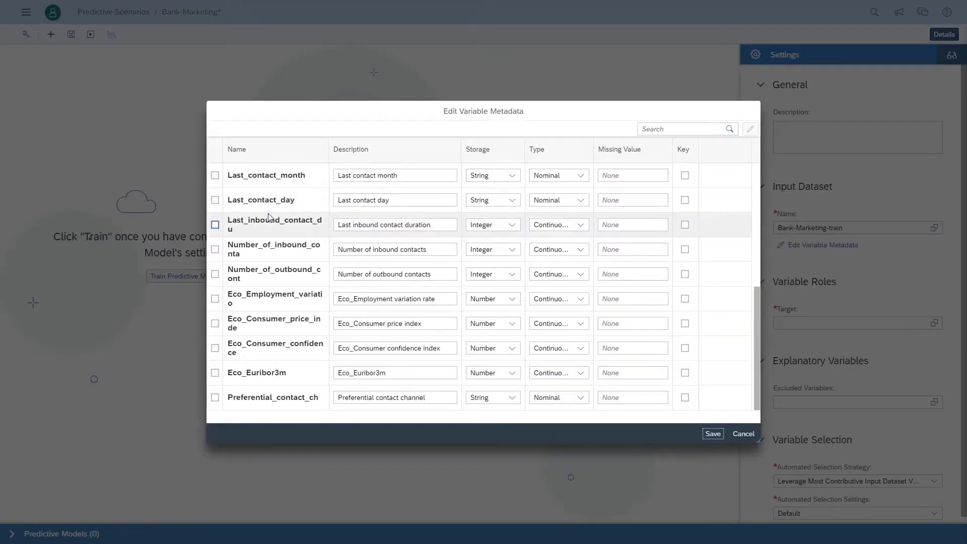
{"action": "scroll", "coordinate": [268, 216], "scroll_direction": "up", "scroll_amount": 5}
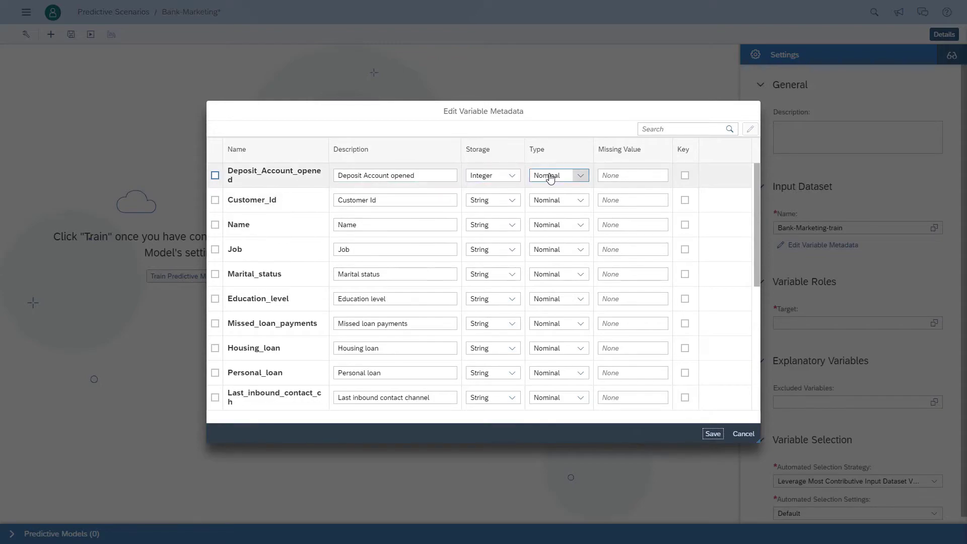
{"action": "left_click", "coordinate": [713, 434]}
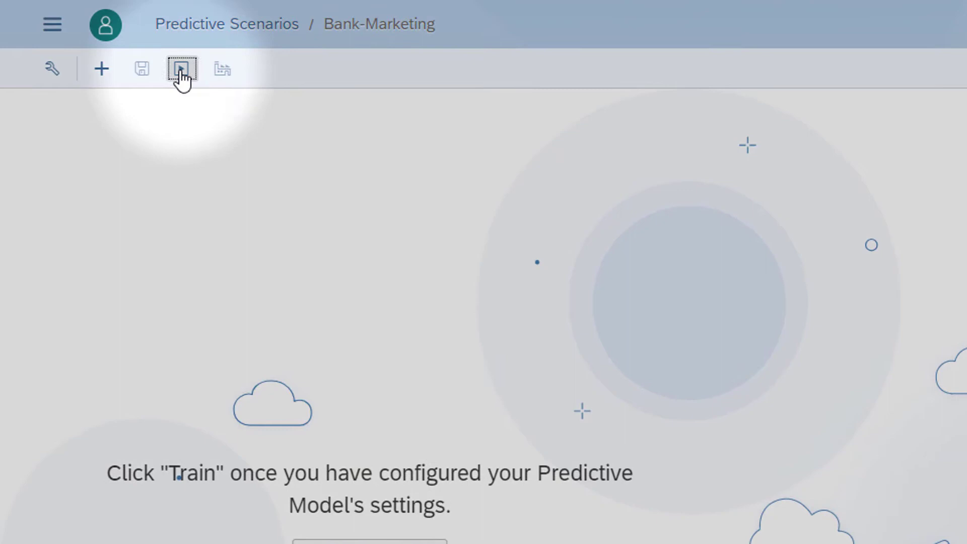
Train Model 1 and maximize profit to 19,640.00 in Profit Simulation, with 200 per actual positive
{"action": "left_click", "coordinate": [181, 71]}
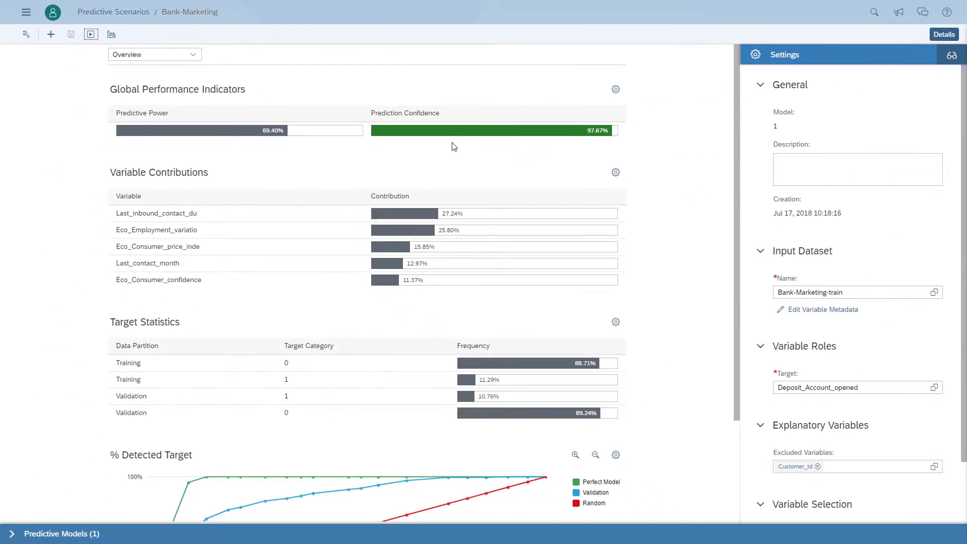
{"action": "left_click", "coordinate": [173, 38]}
{"action": "left_click", "coordinate": [142, 117]}
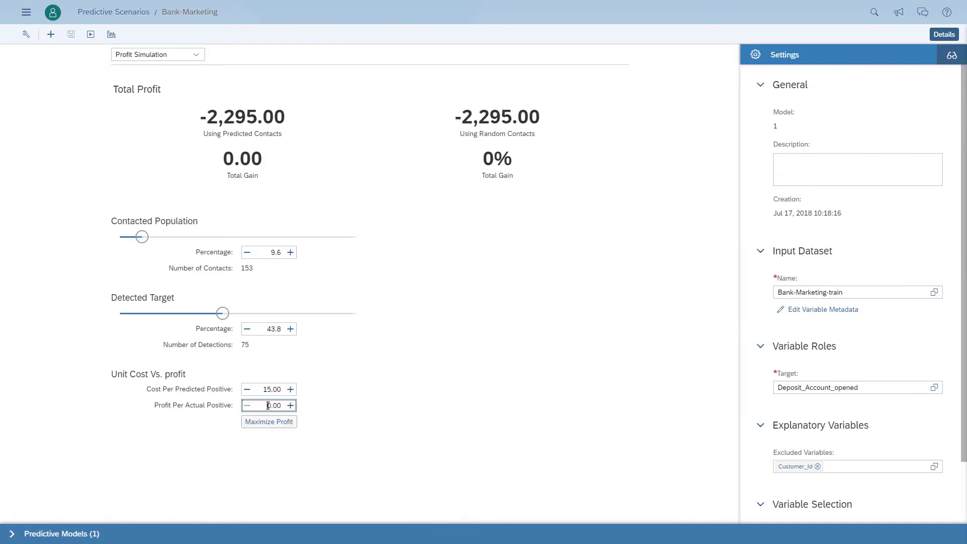
{"action": "type", "text": "200"}
{"action": "left_click", "coordinate": [285, 425]}
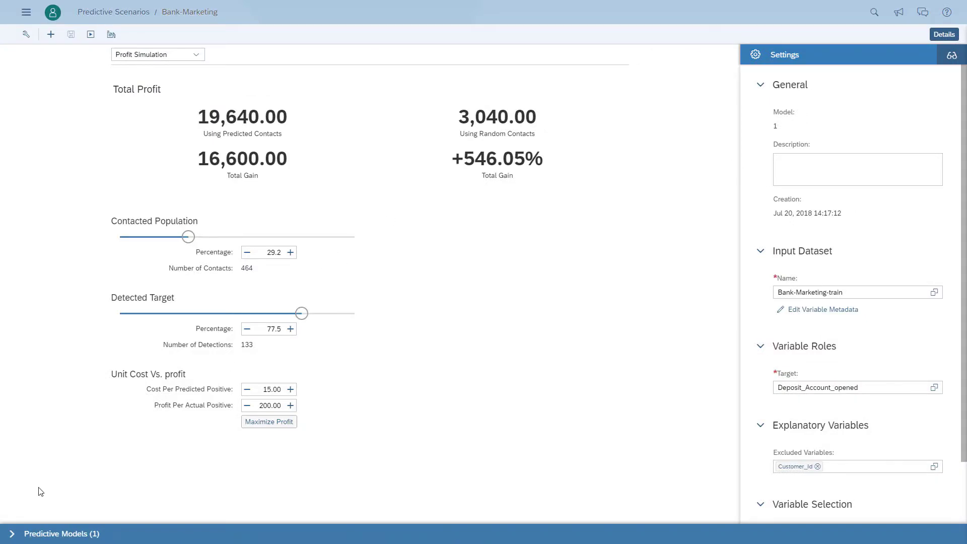
{"action": "left_click", "coordinate": [10, 535]}
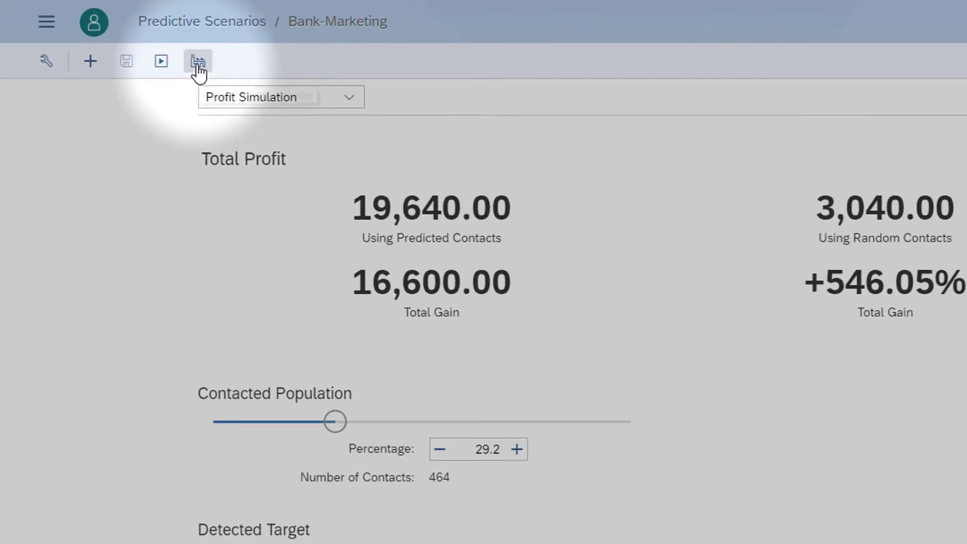
Start applying the trained Bank-Marketing model to data
{"action": "left_click", "coordinate": [168, 54]}
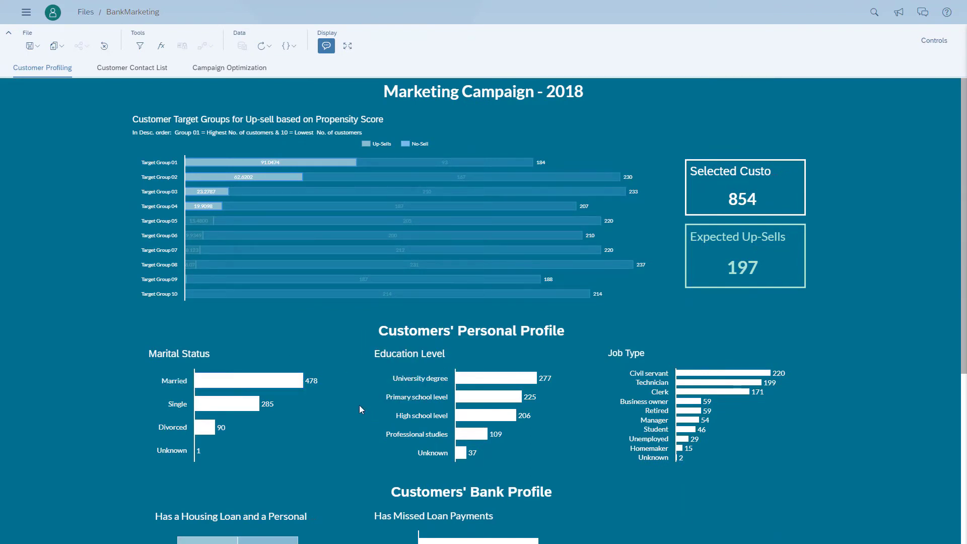
{"action": "scroll", "coordinate": [362, 409], "scroll_direction": "down", "scroll_amount": 7}
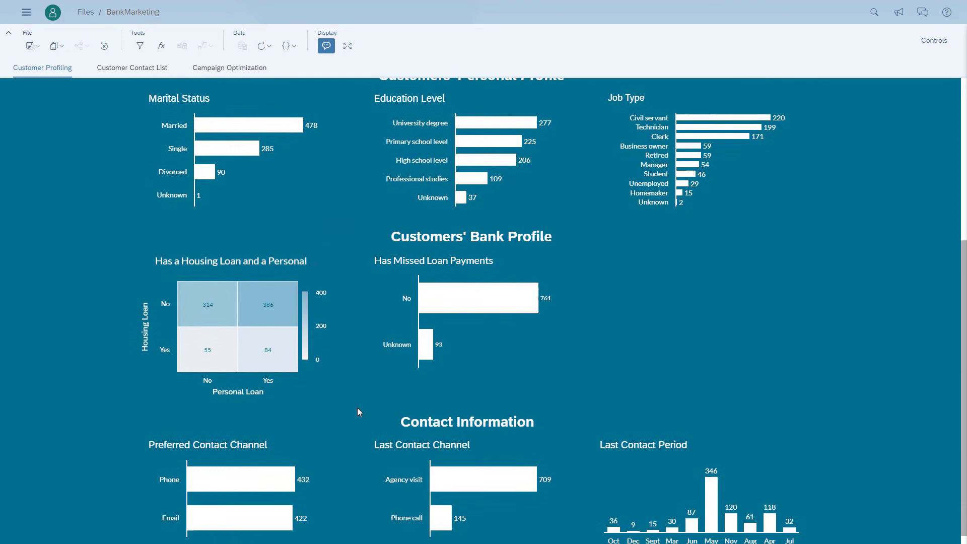
{"action": "scroll", "coordinate": [358, 408], "scroll_direction": "down", "scroll_amount": 1}
{"action": "scroll", "coordinate": [355, 408], "scroll_direction": "up", "scroll_amount": 8}
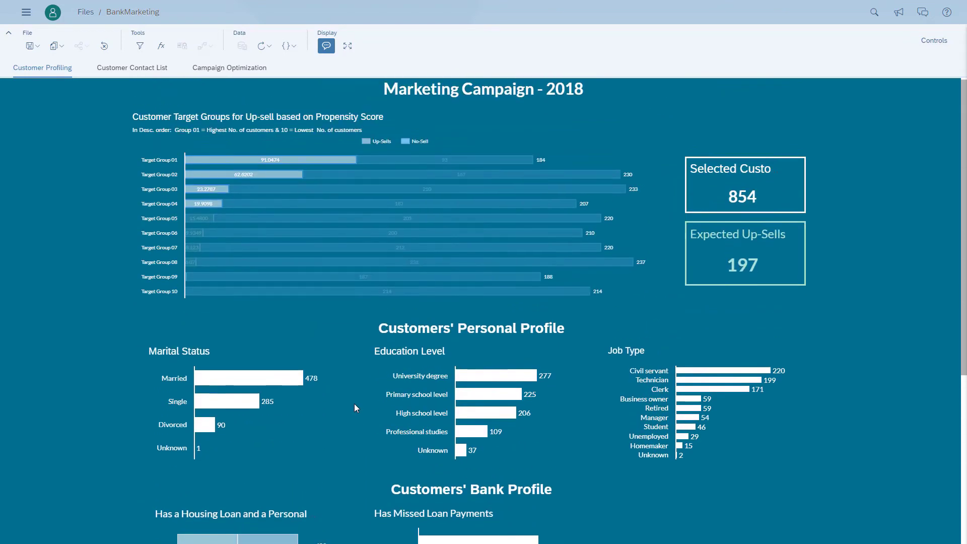